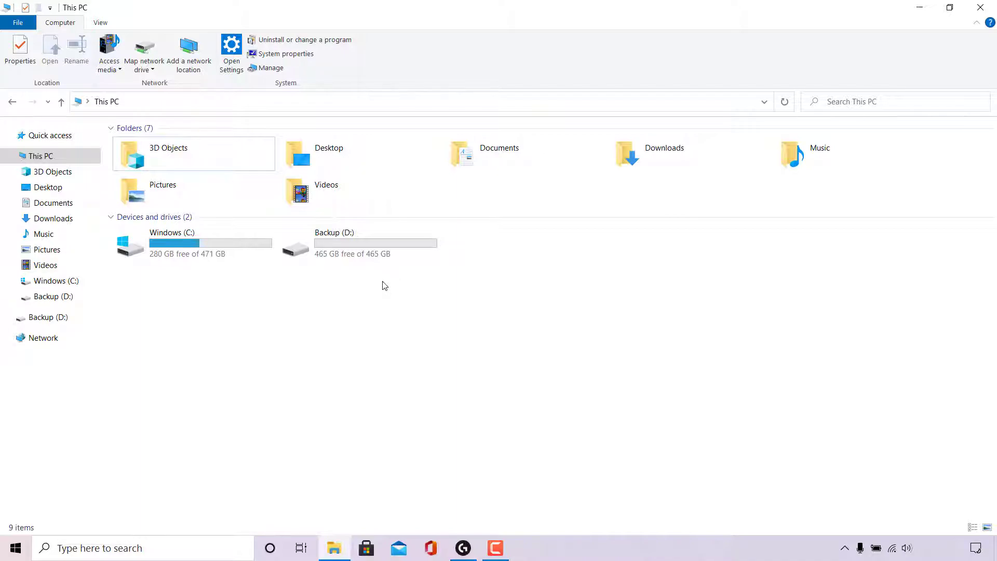
- Launch Disk Management from the Start context menu and maximize its window
{"action": "right_click", "coordinate": [17, 549]}
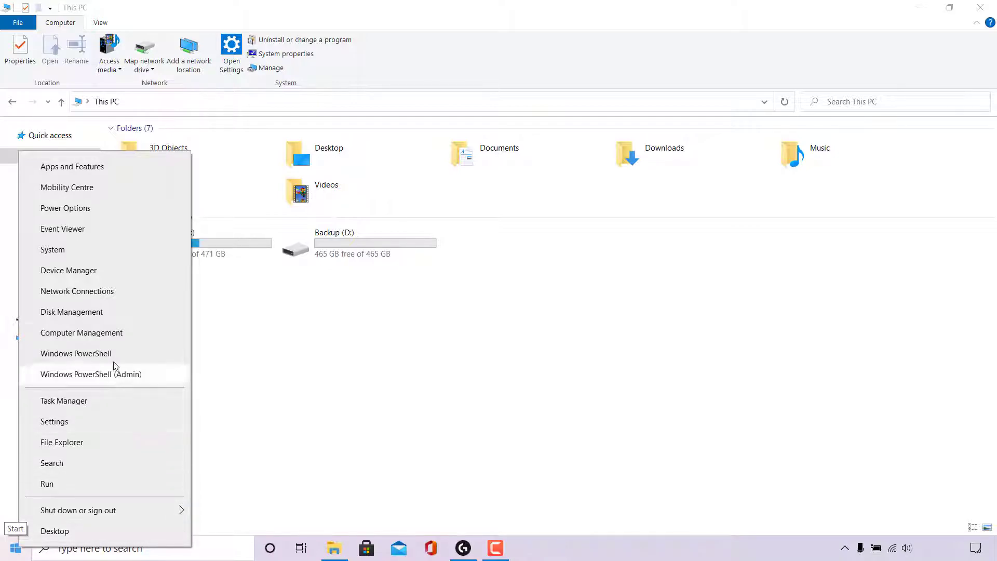
{"action": "left_click", "coordinate": [119, 316]}
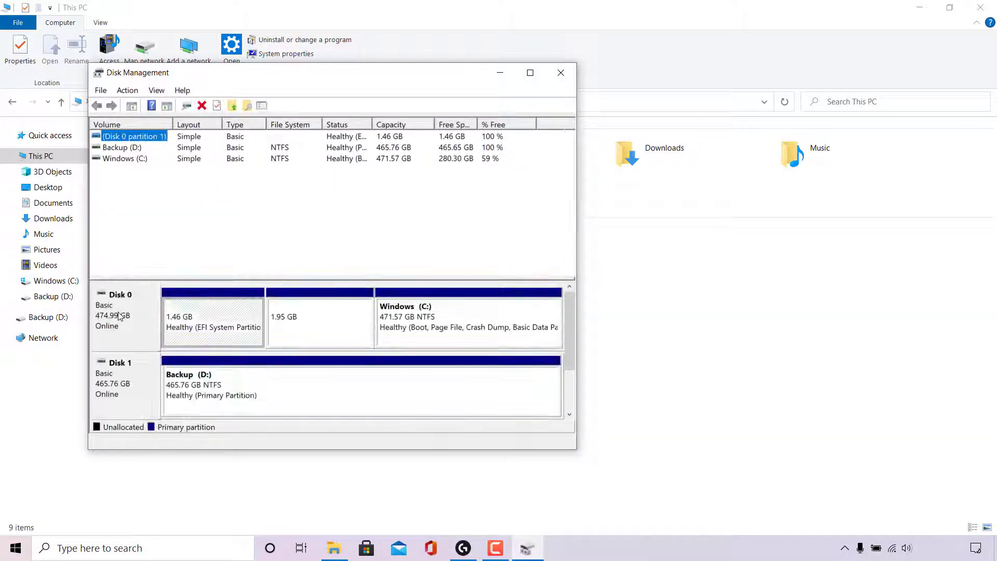
{"action": "left_click", "coordinate": [530, 72]}
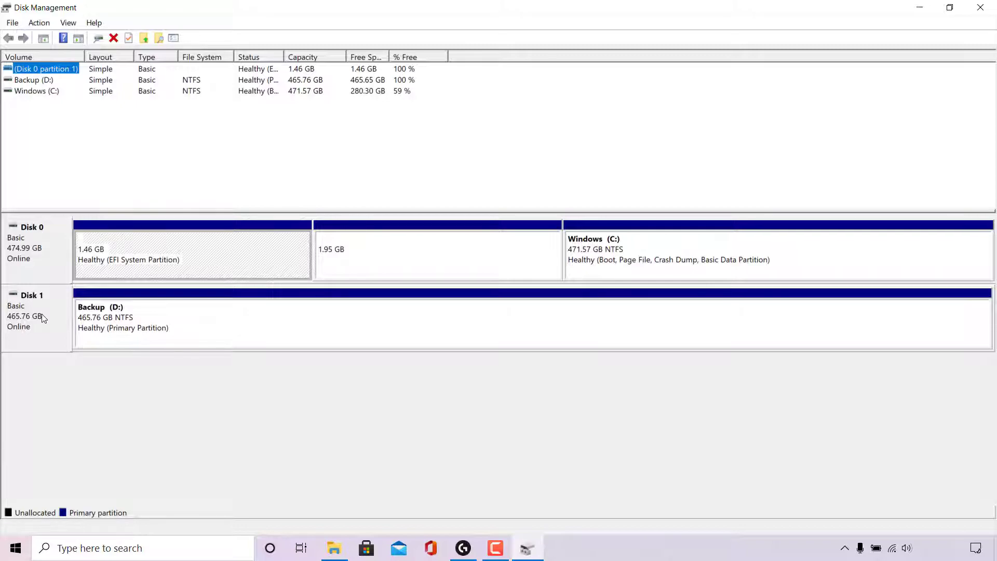
{"action": "right_click", "coordinate": [57, 314]}
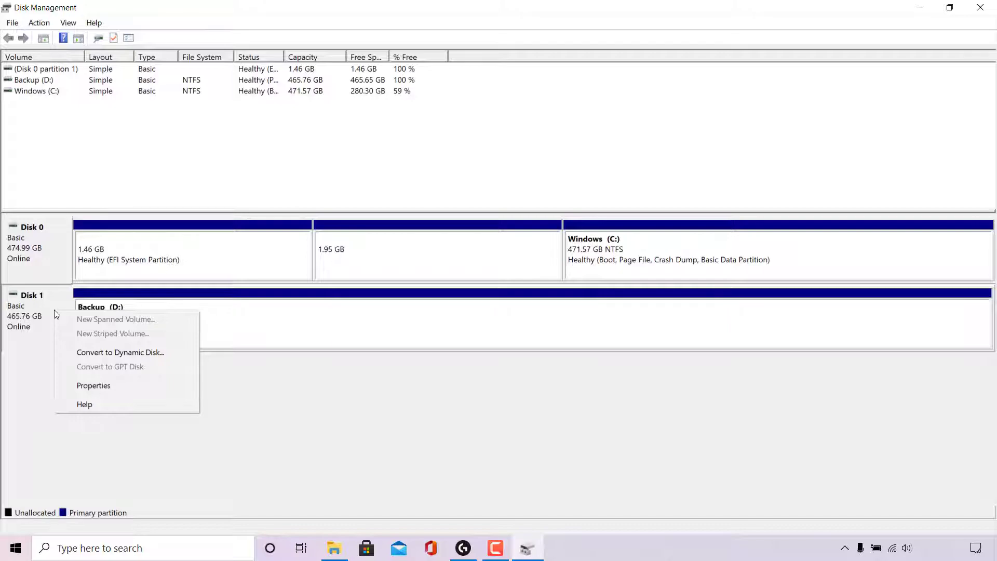
{"action": "left_click", "coordinate": [134, 386]}
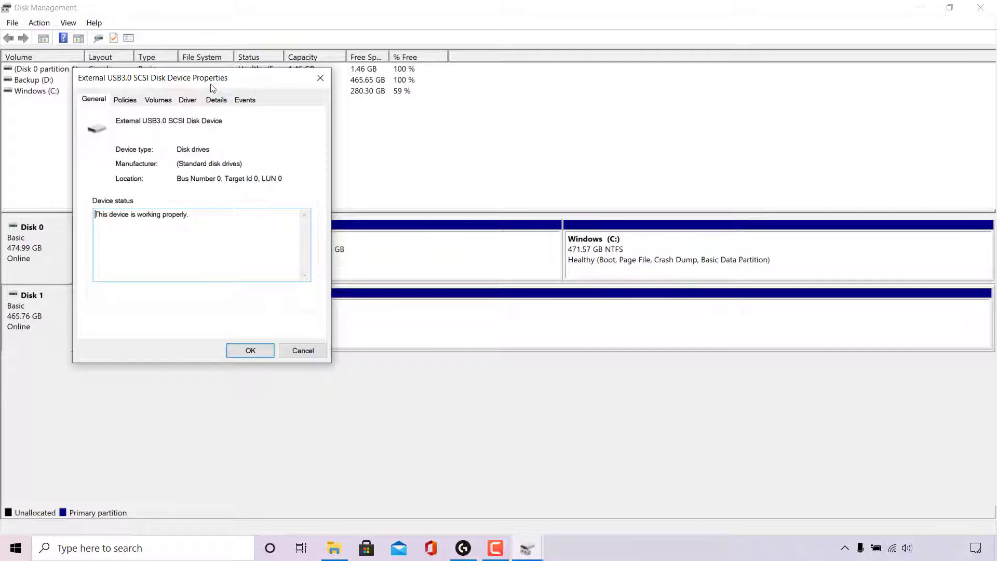
{"action": "left_click_drag", "start_coordinate": [212, 84], "coordinate": [434, 172]}
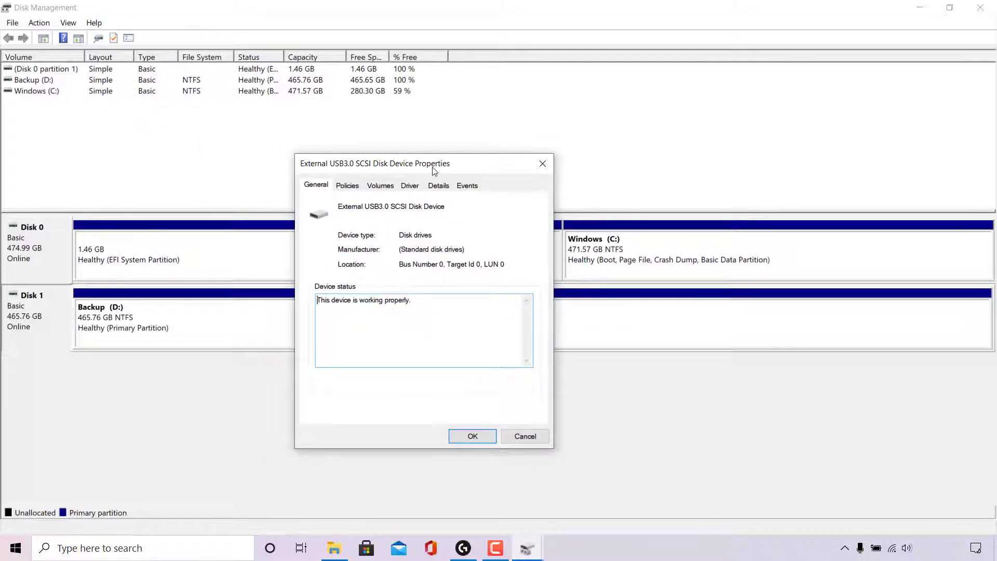
{"action": "left_click", "coordinate": [383, 191]}
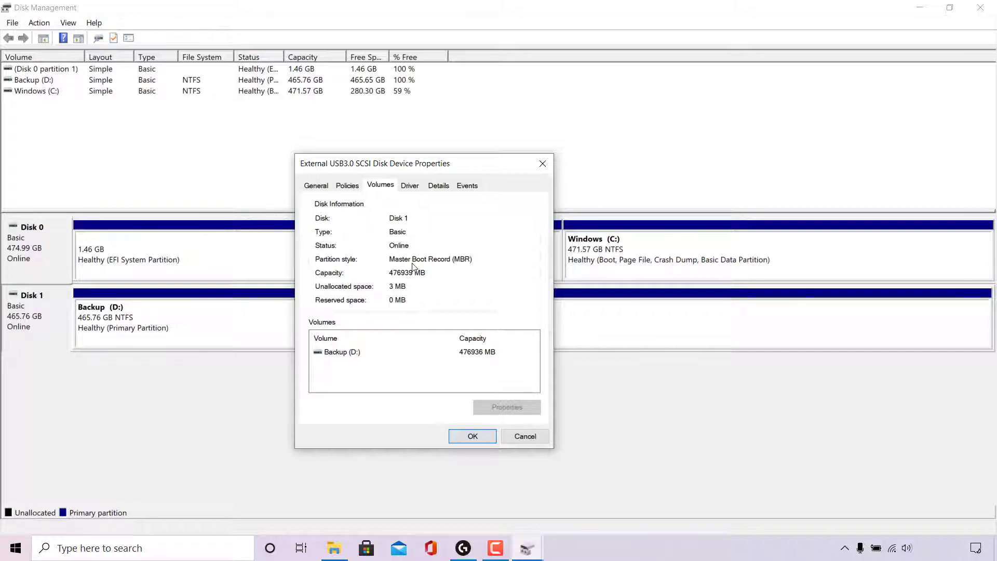
{"action": "left_click", "coordinate": [542, 165]}
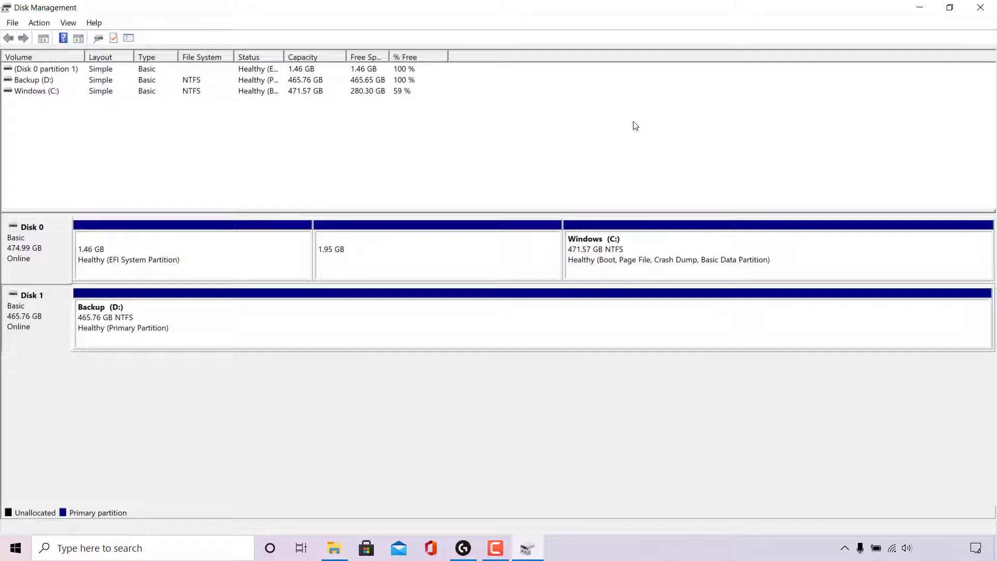
- Delete the Backup (D:) volume on Disk 1 and confirm the deletion
{"action": "right_click", "coordinate": [243, 323]}
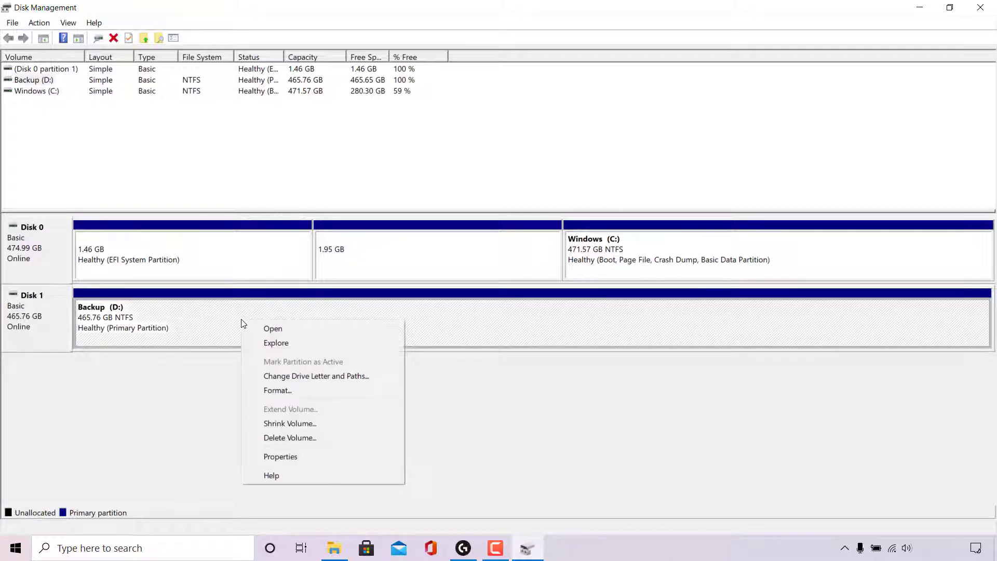
{"action": "left_click", "coordinate": [340, 442]}
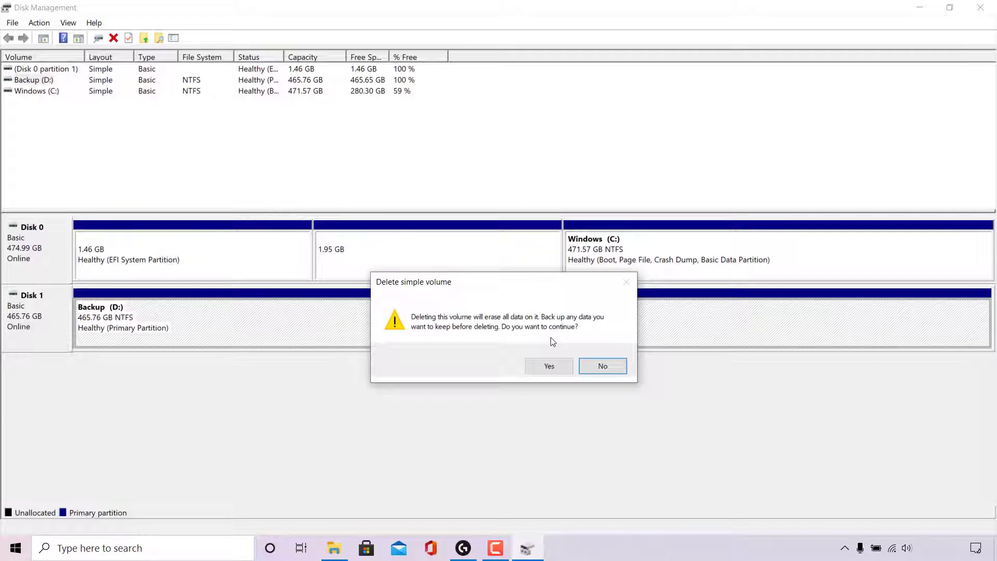
{"action": "left_click", "coordinate": [562, 370]}
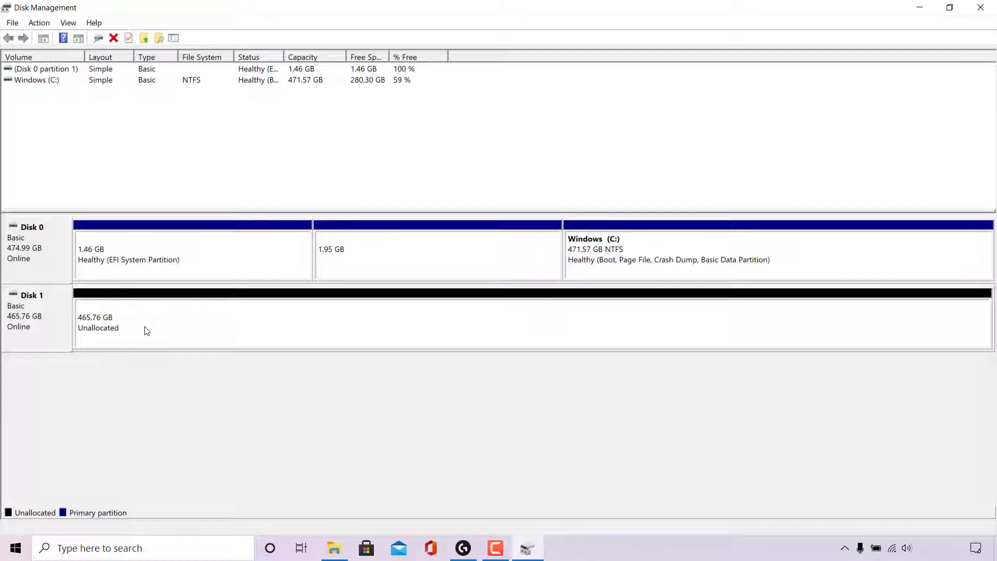
- Convert Disk 1 to a GPT disk
{"action": "right_click", "coordinate": [45, 323]}
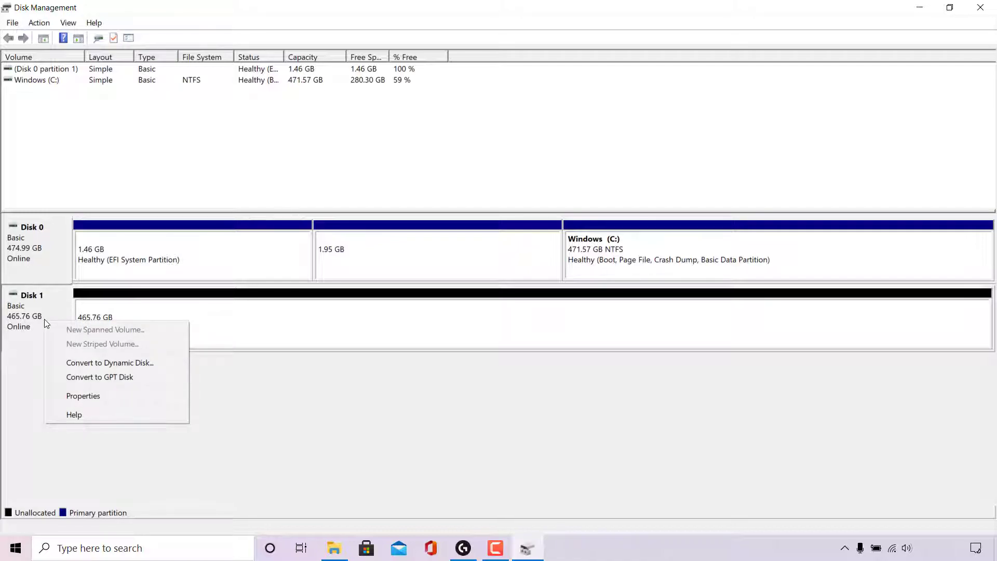
{"action": "left_click", "coordinate": [154, 377]}
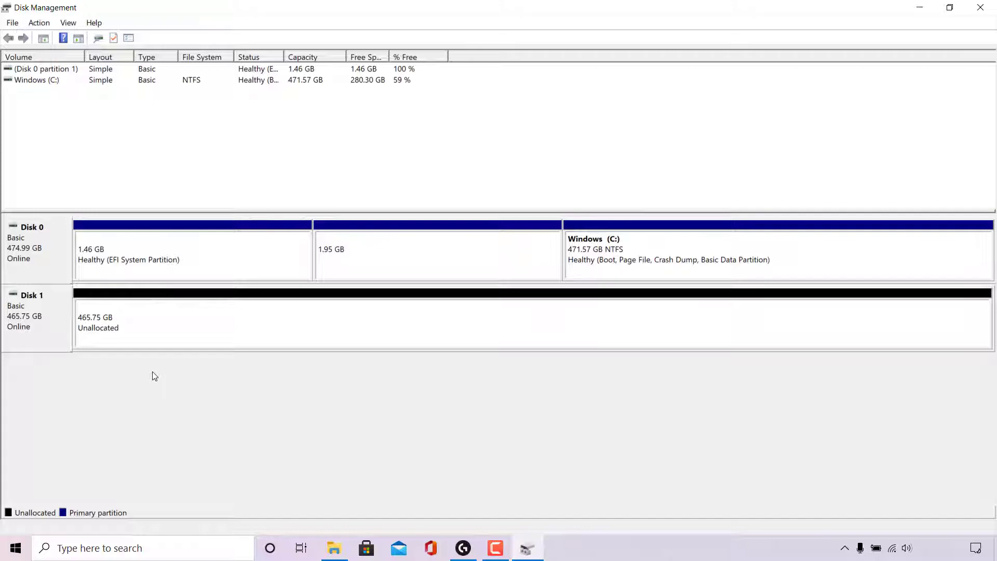
{"action": "right_click", "coordinate": [33, 325]}
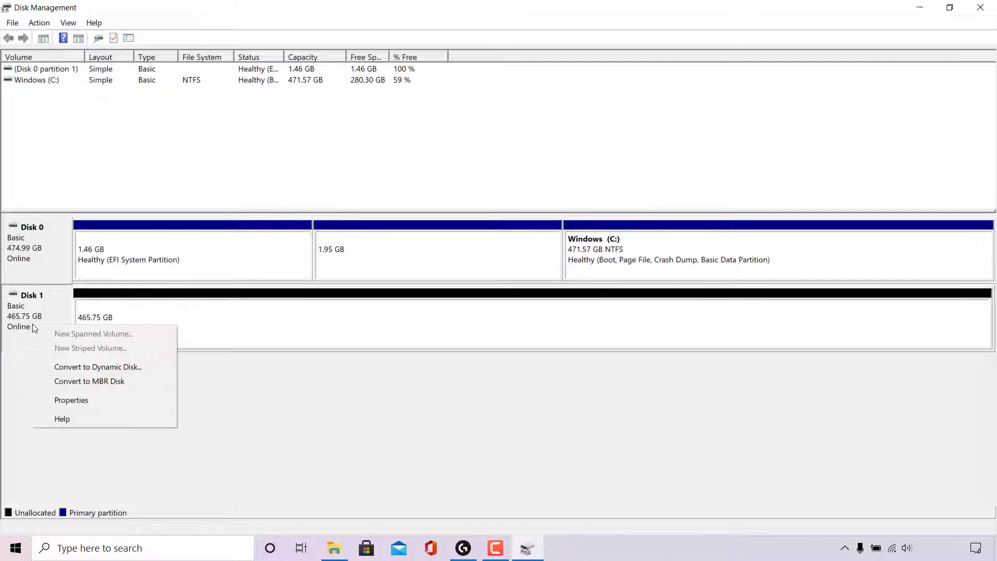
{"action": "left_click", "coordinate": [122, 400]}
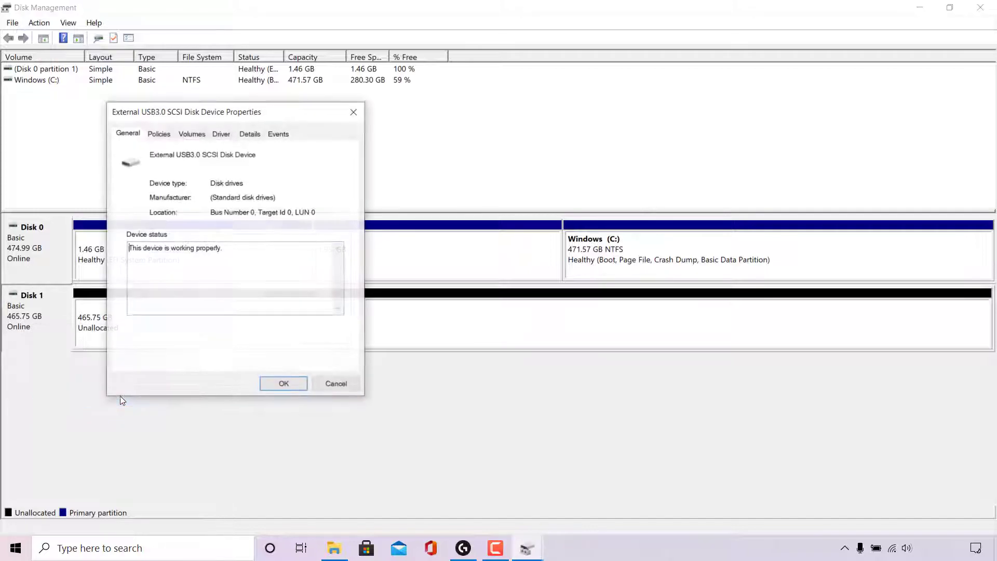
{"action": "left_click", "coordinate": [192, 136]}
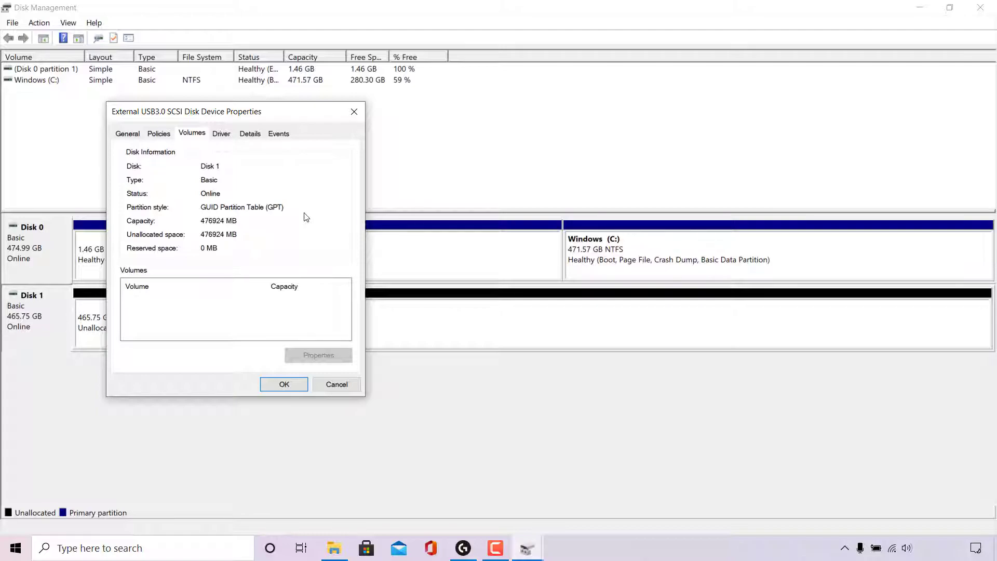
{"action": "left_click", "coordinate": [354, 112]}
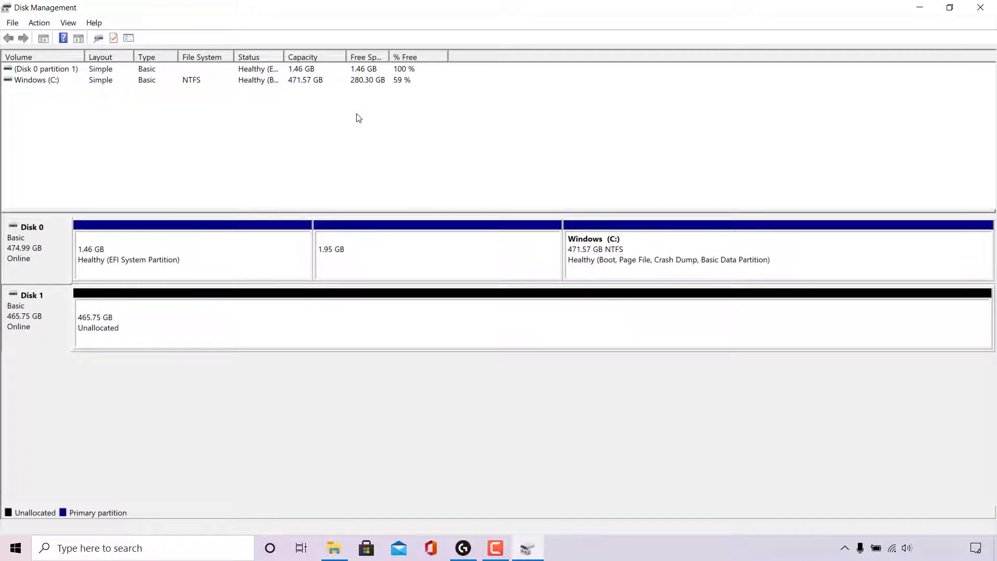
- Start a New Simple Volume on the unallocated space, accepting the maximum 476923 MB size
{"action": "right_click", "coordinate": [206, 310]}
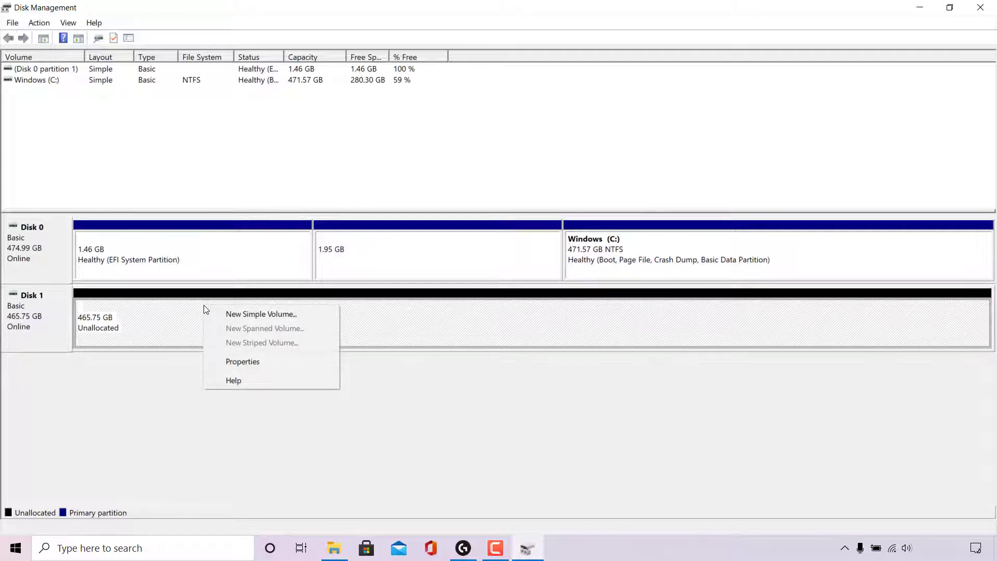
{"action": "left_click", "coordinate": [307, 313]}
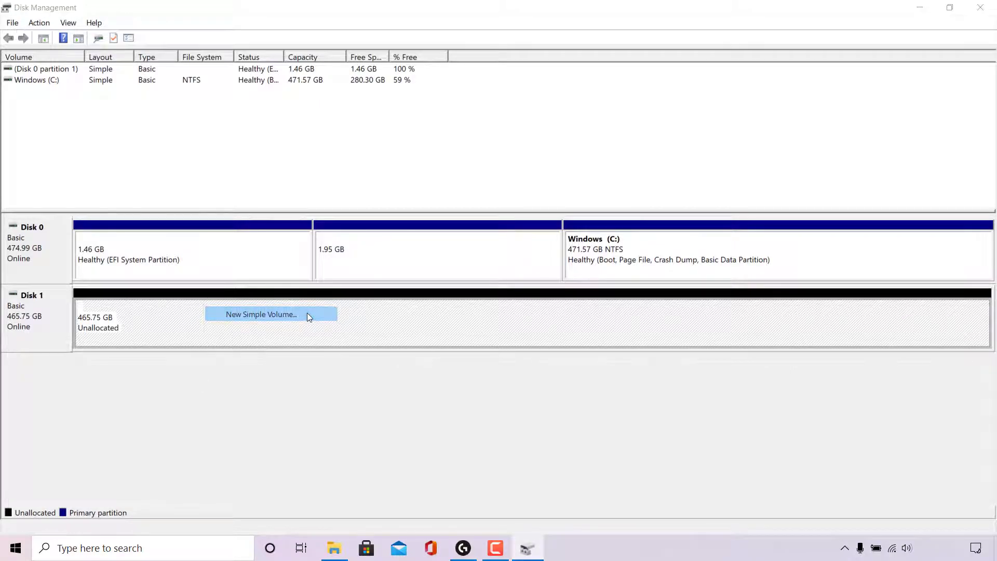
{"action": "left_click_drag", "start_coordinate": [231, 76], "coordinate": [502, 137]}
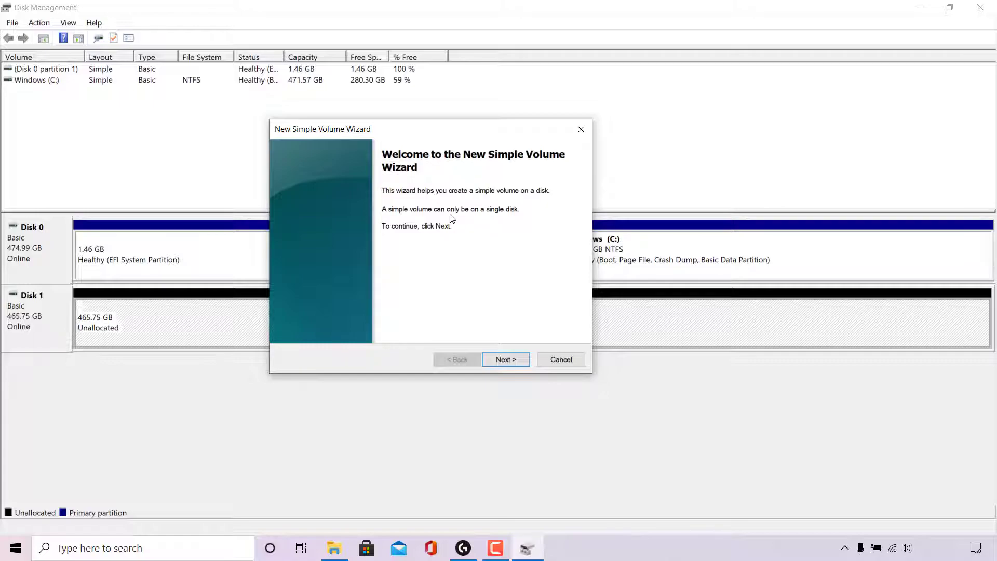
{"action": "left_click", "coordinate": [522, 362]}
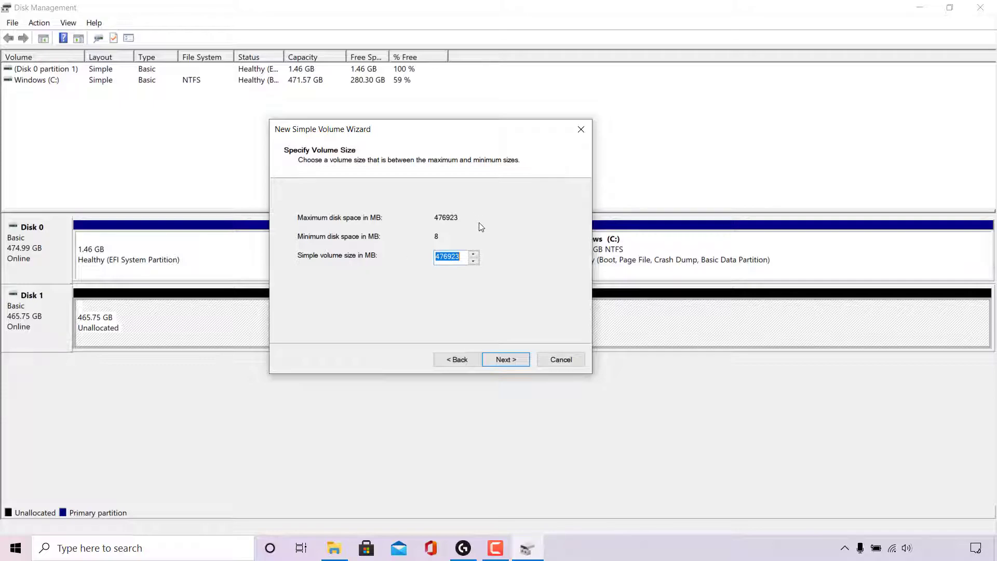
{"action": "left_click", "coordinate": [514, 359]}
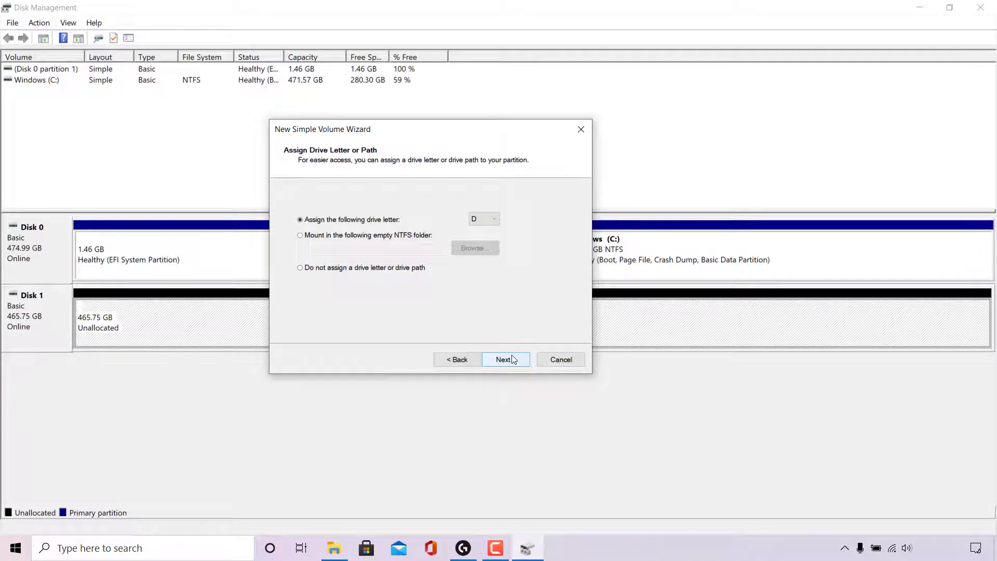
- Assign drive letter D to the new volume
{"action": "left_click", "coordinate": [496, 219]}
{"action": "left_click", "coordinate": [533, 227]}
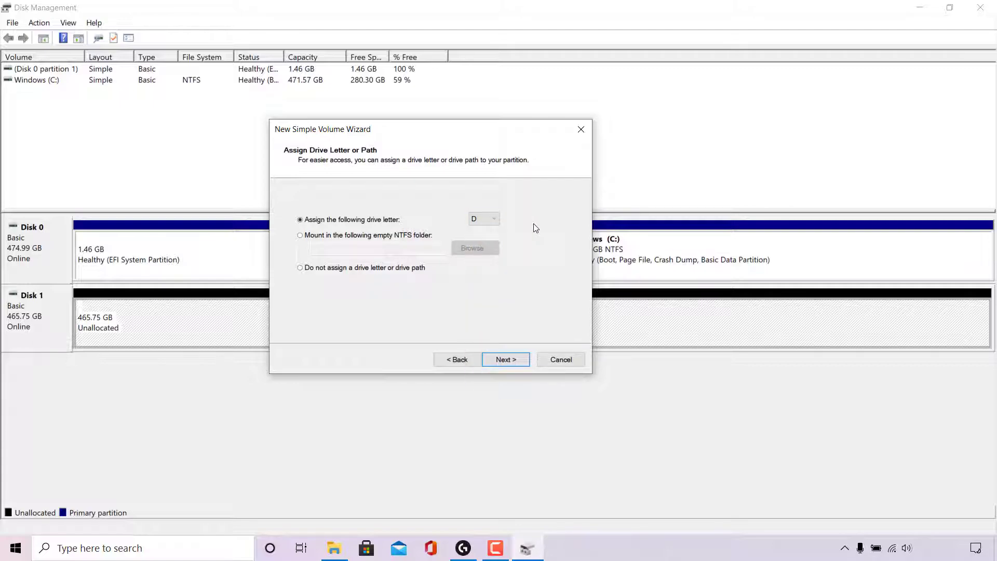
{"action": "left_click", "coordinate": [516, 360]}
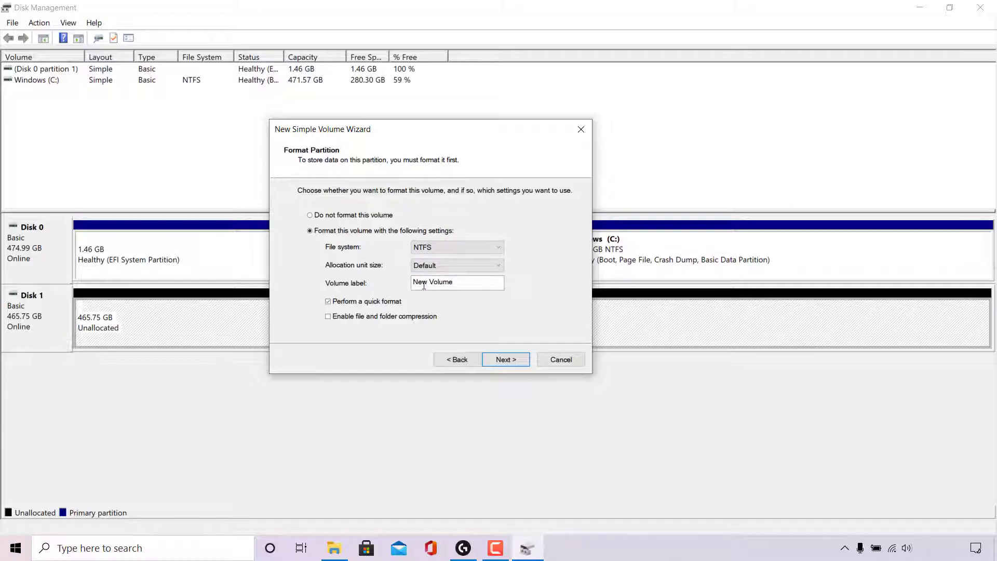
- Label the volume 'Backup', keeping NTFS and quick format enabled
{"action": "left_click_drag", "start_coordinate": [476, 286], "coordinate": [398, 287]}
{"action": "key", "text": "BackSpace"}
{"action": "type", "text": "Backup"}
{"action": "left_click", "coordinate": [331, 303]}
{"action": "left_click", "coordinate": [332, 303]}
- Review the summary and finish the wizard to format the Backup (D:) NTFS volume
{"action": "left_click", "coordinate": [508, 358]}
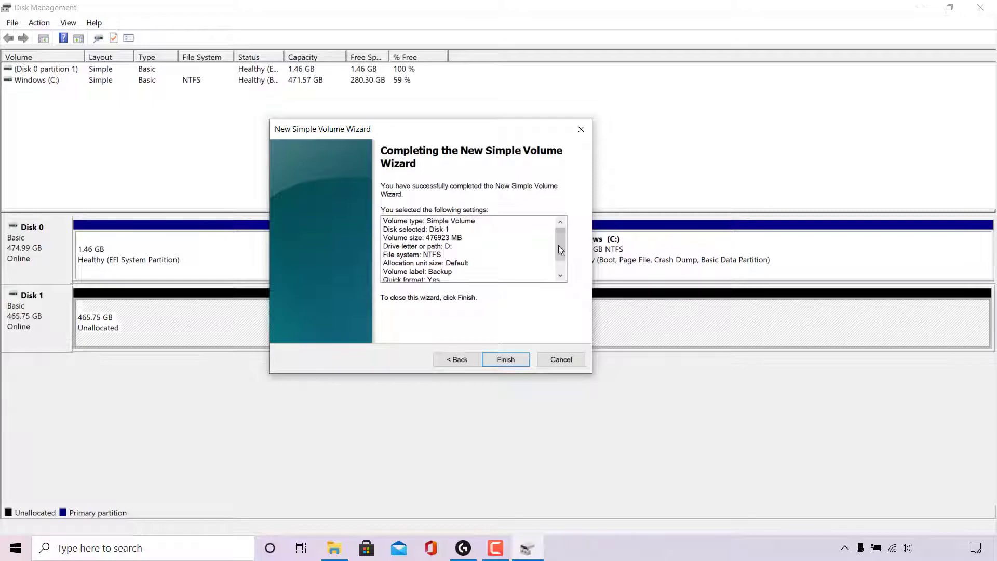
{"action": "left_click_drag", "start_coordinate": [560, 233], "coordinate": [562, 254]}
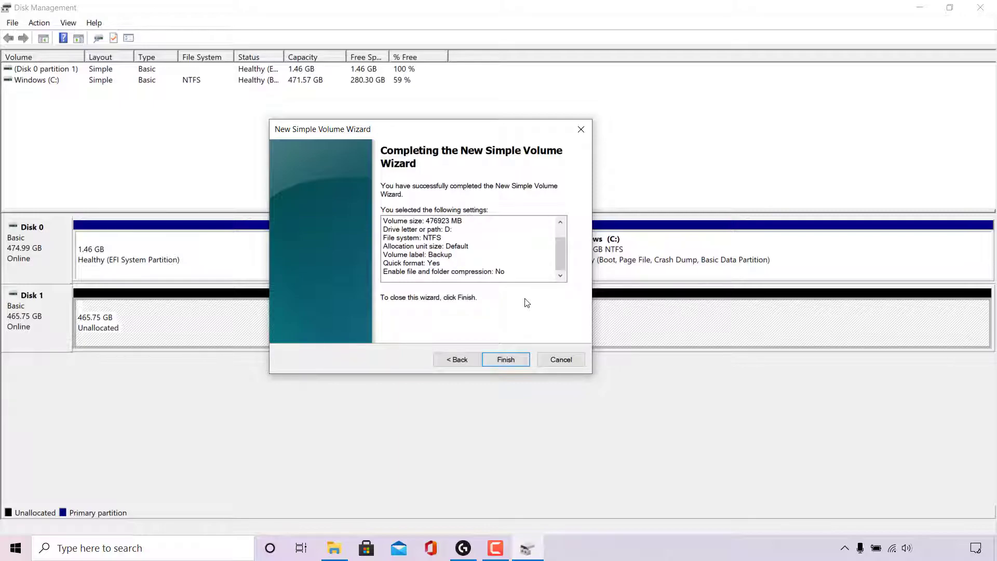
{"action": "left_click", "coordinate": [524, 361]}
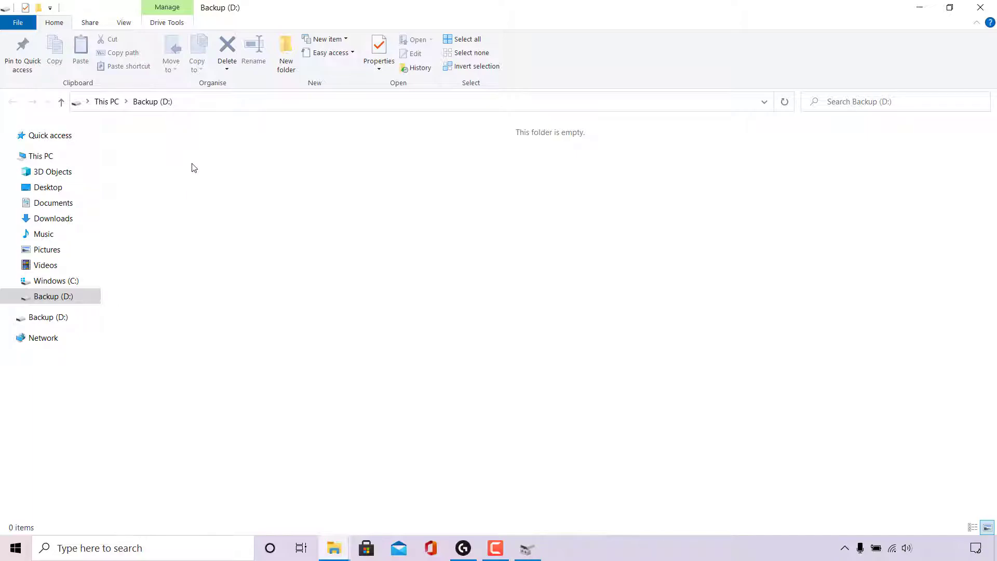
- Show This PC in File Explorer with Backup (D:) at 465 GB free, nothing selected
{"action": "left_click", "coordinate": [52, 156]}
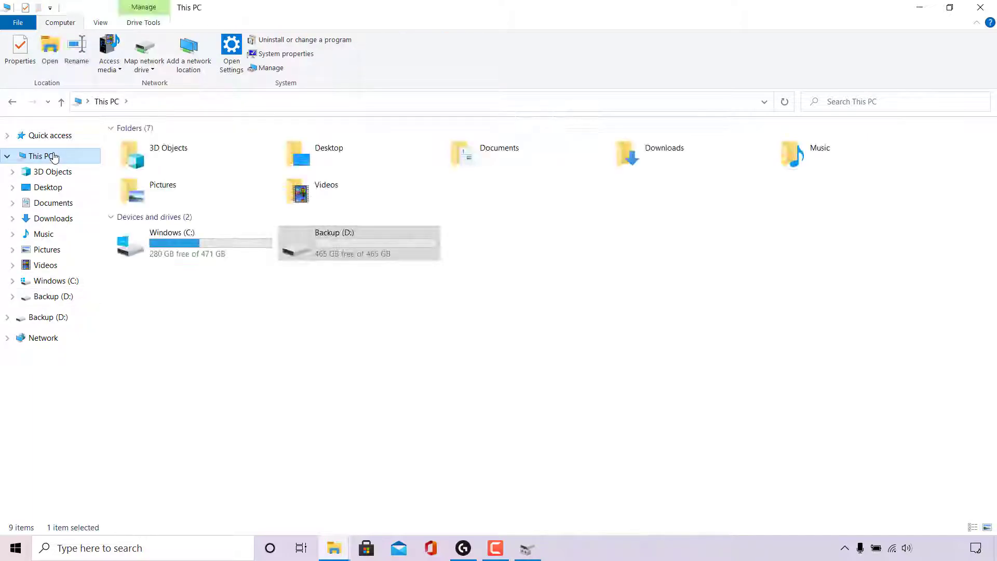
{"action": "left_click", "coordinate": [297, 330]}
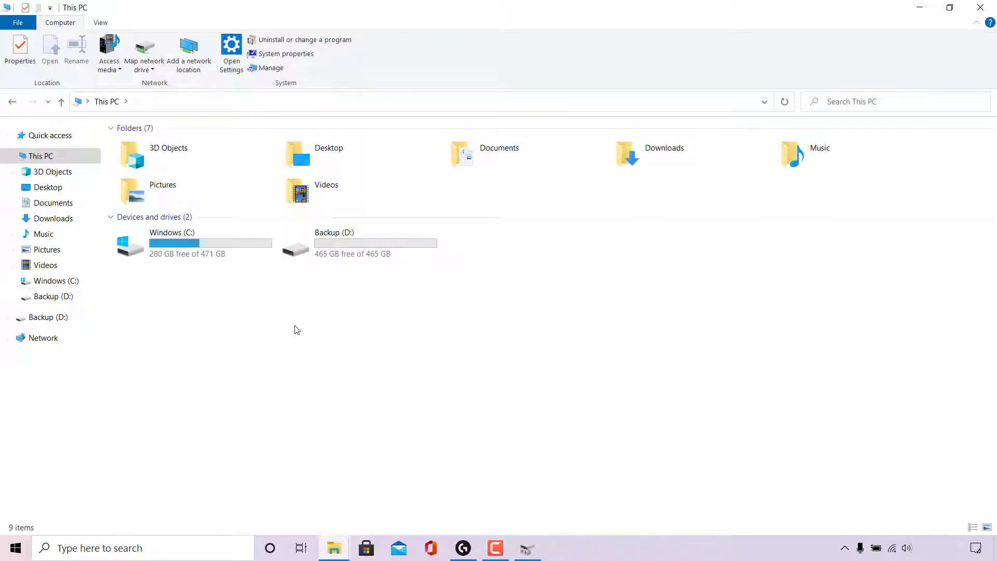